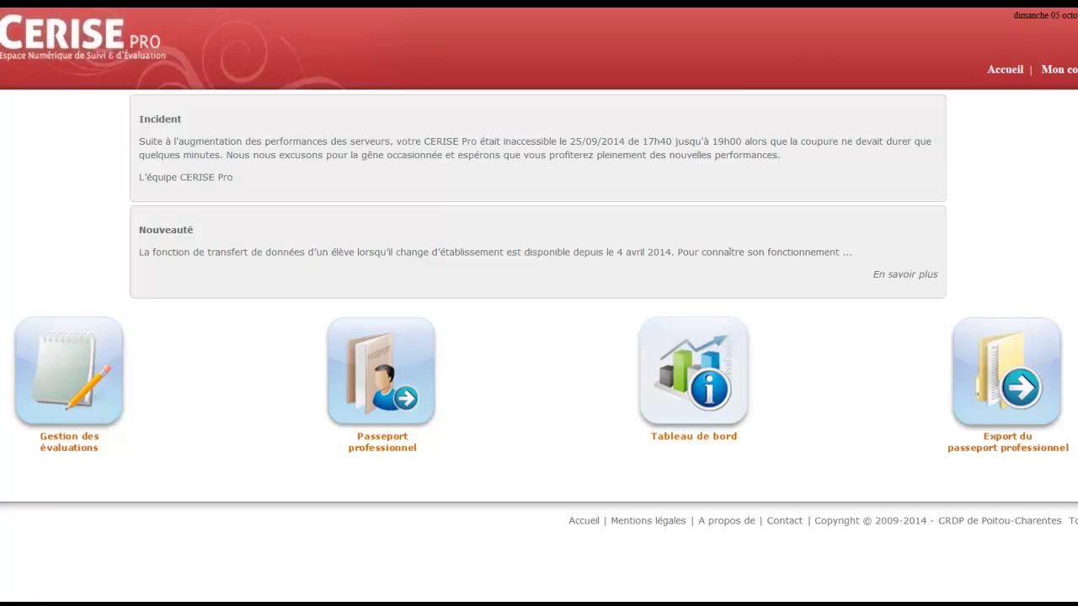
# Open the "Mise à jour d'une fiche client" record from the professional passport and review it down to its follow-up evaluation
pyautogui.click(416, 455)
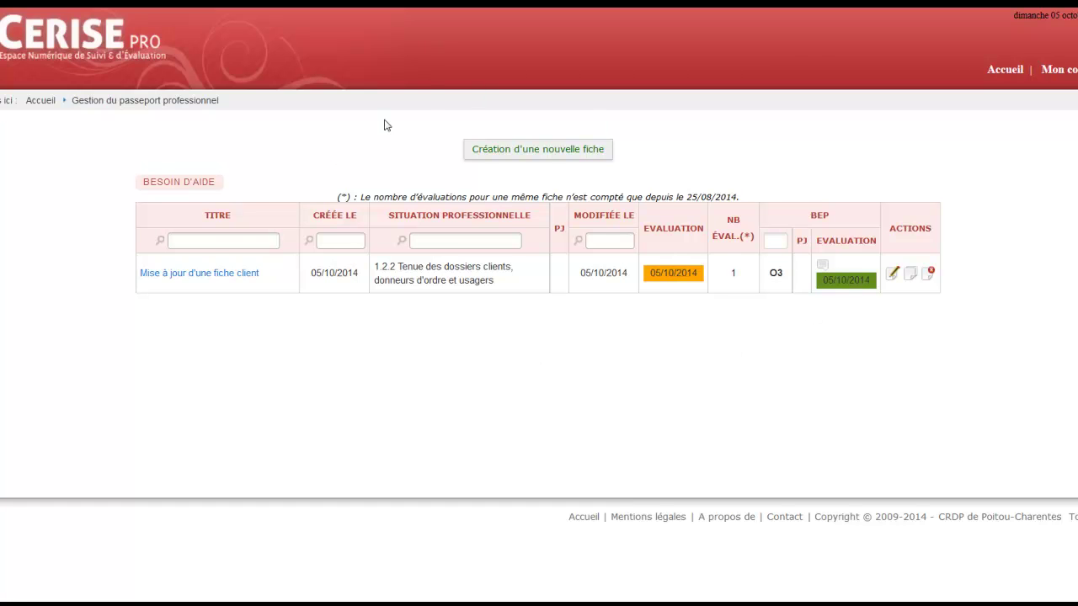
pyautogui.click(213, 274)
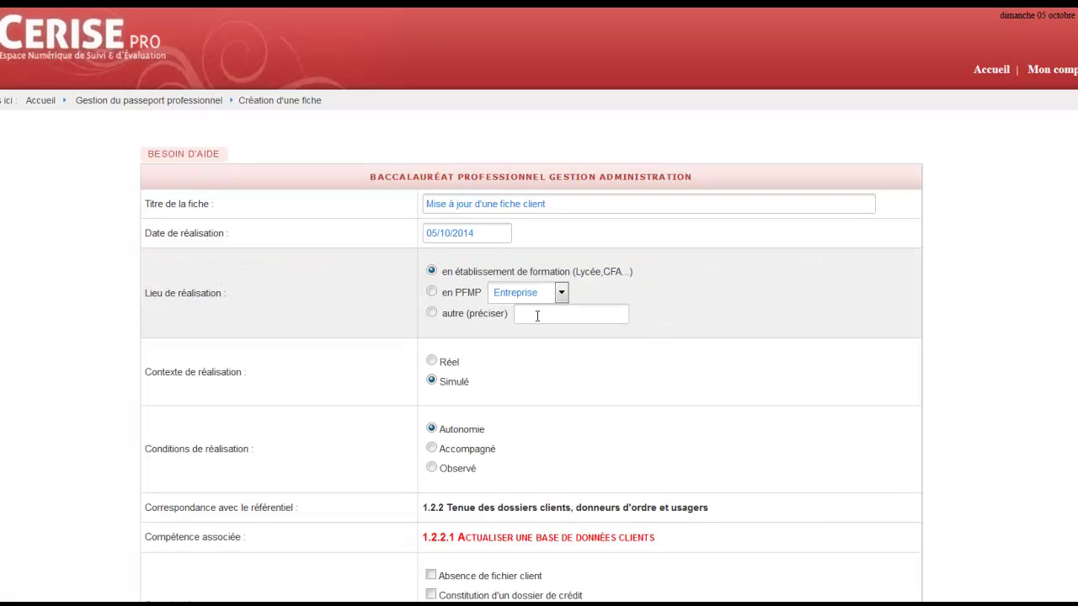
pyautogui.scroll(-1, 976, 279)
pyautogui.scroll(-7, 977, 279)
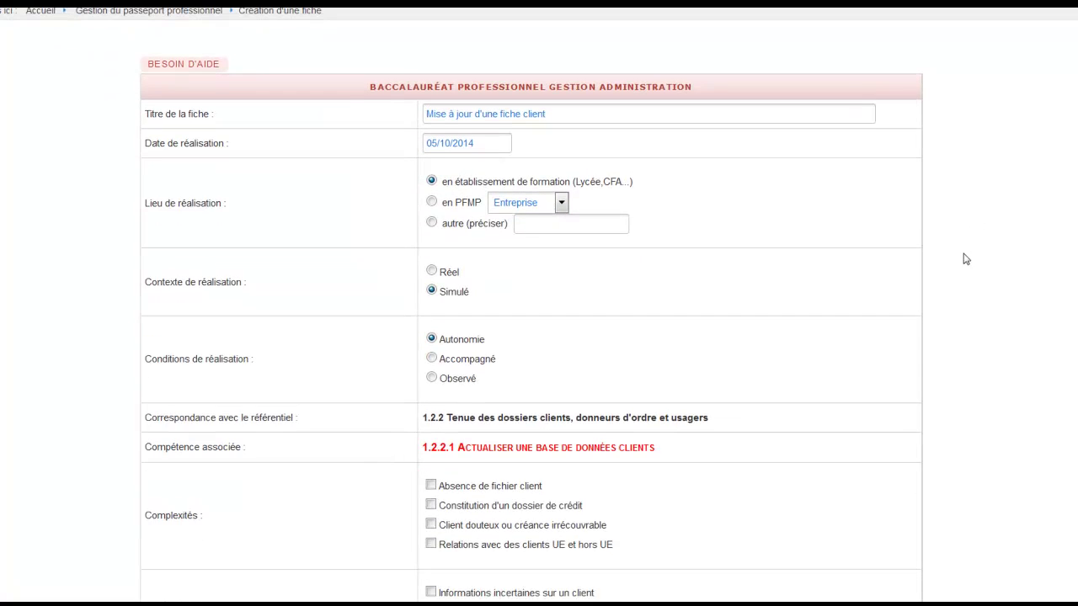
pyautogui.scroll(-8, 996, 287)
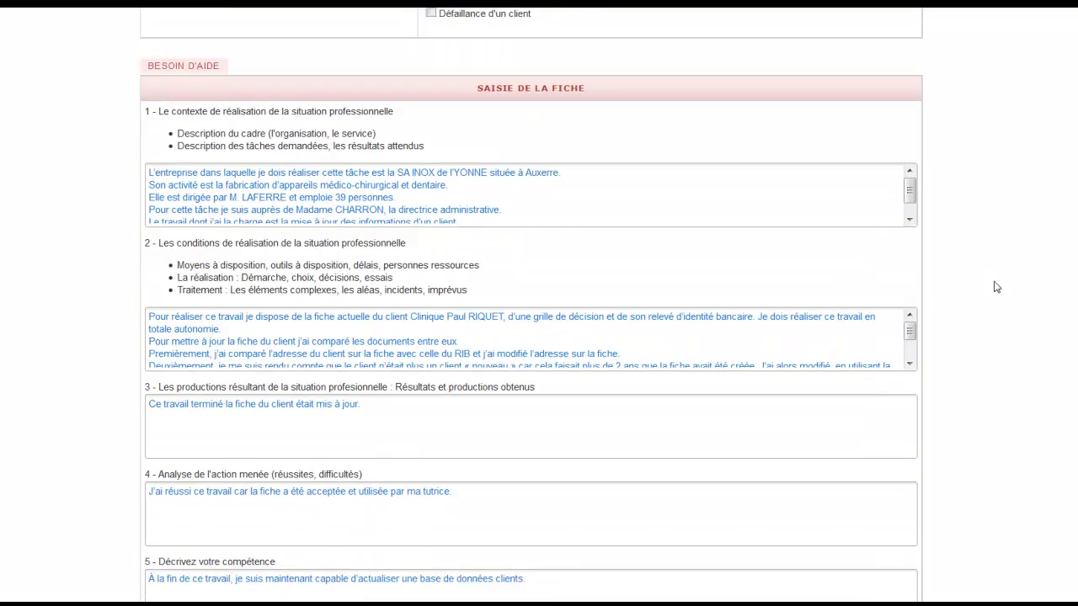
pyautogui.scroll(-4, 995, 291)
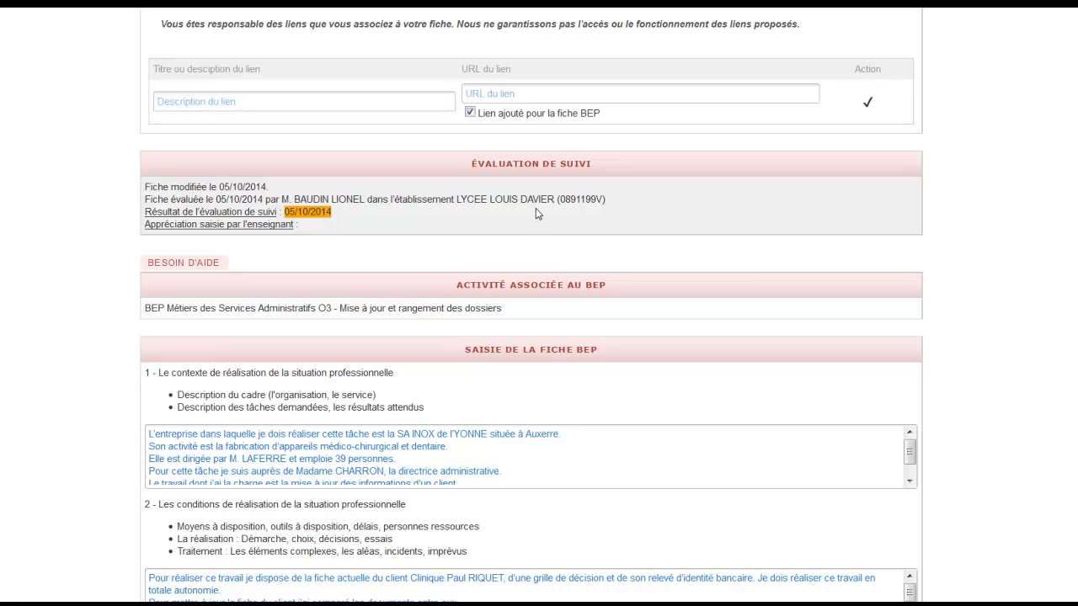
# Review the record's BEP part, from the associated activity and written answers to the linked files and teacher's follow-up evaluation
pyautogui.scroll(-3, 792, 215)
pyautogui.scroll(-5, 699, 216)
pyautogui.scroll(2, 522, 215)
pyautogui.scroll(-7, 480, 218)
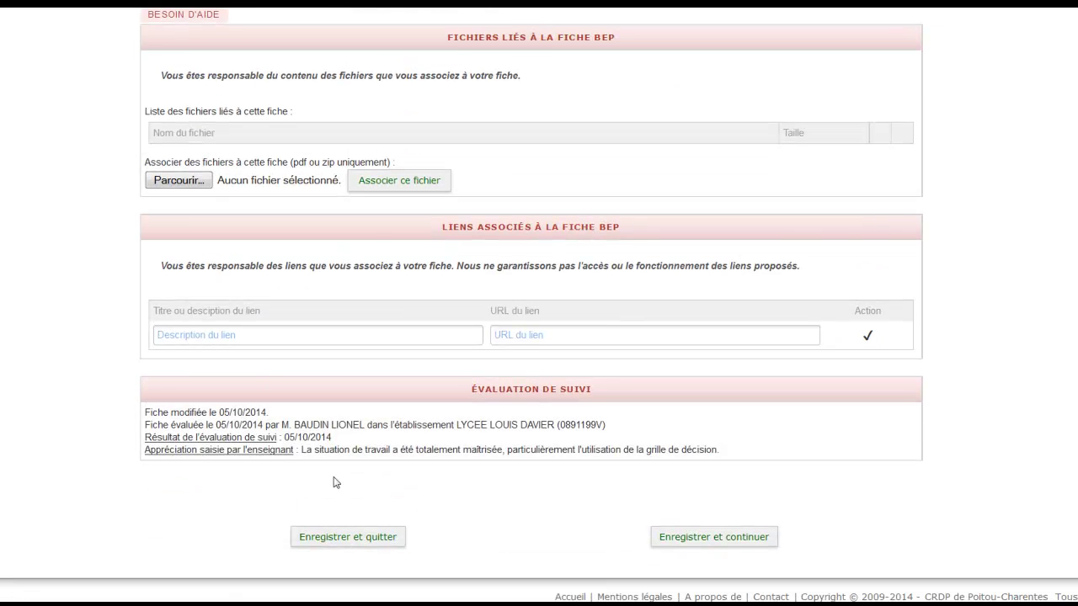
pyautogui.scroll(8, 374, 205)
pyautogui.scroll(3, 374, 206)
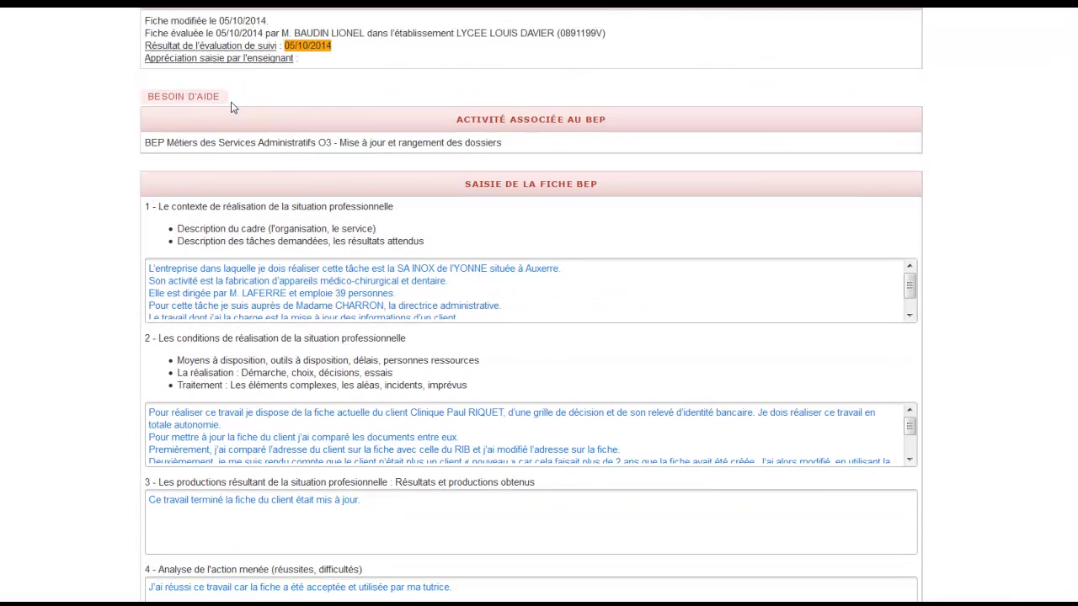
pyautogui.scroll(-11, 507, 288)
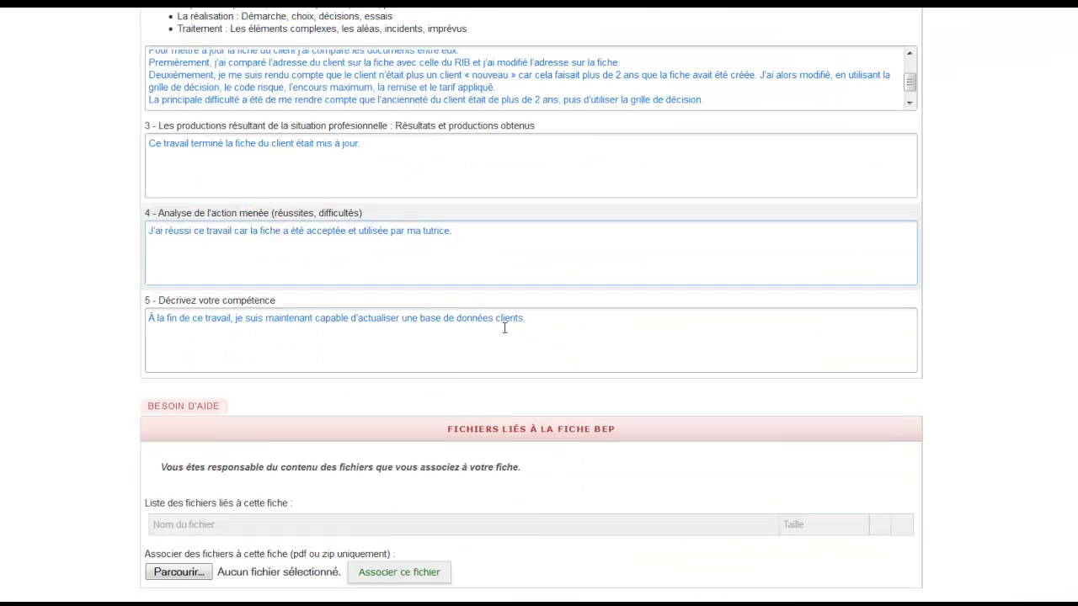
pyautogui.scroll(-2, 473, 451)
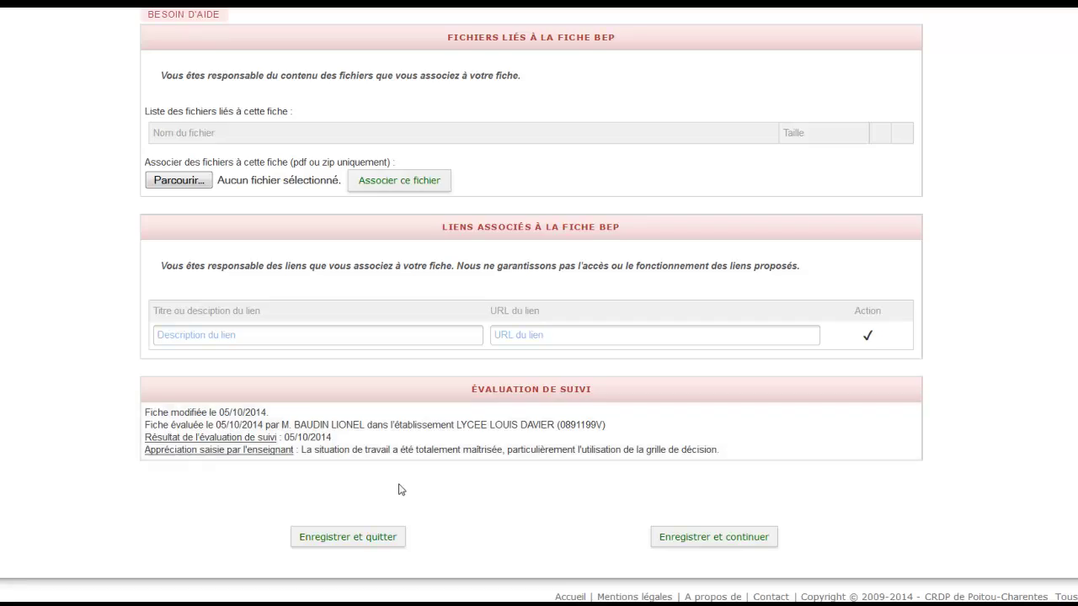
# Recheck the record's linked files, links, realisation details, complexities and hazards, and return to the home page through the passport list
pyautogui.scroll(7, 589, 356)
pyautogui.scroll(7, 590, 356)
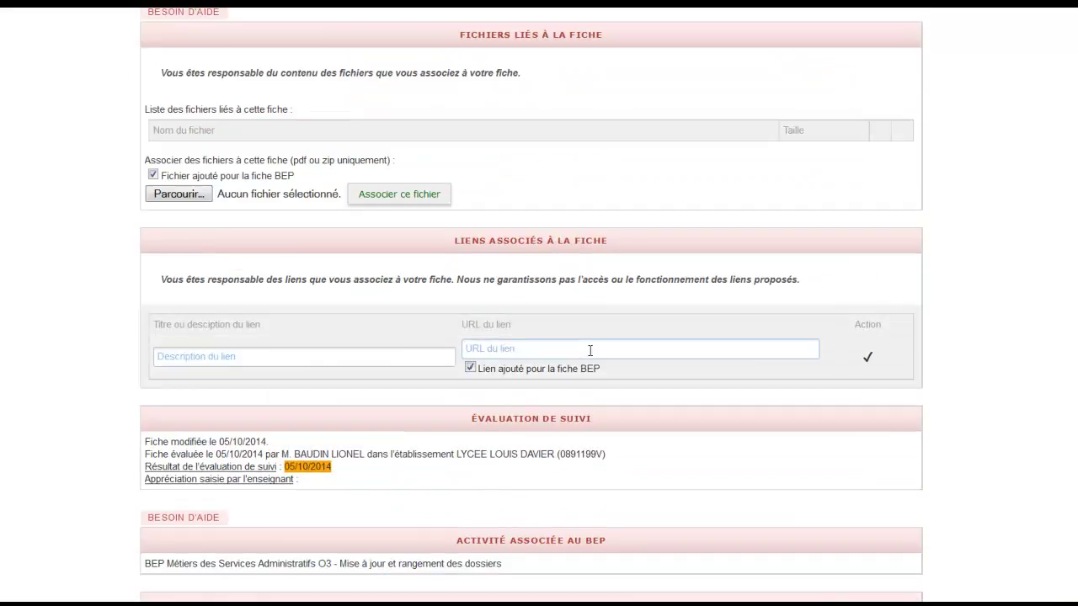
pyautogui.scroll(-10, 589, 356)
pyautogui.scroll(4, 589, 356)
pyautogui.scroll(8, 590, 358)
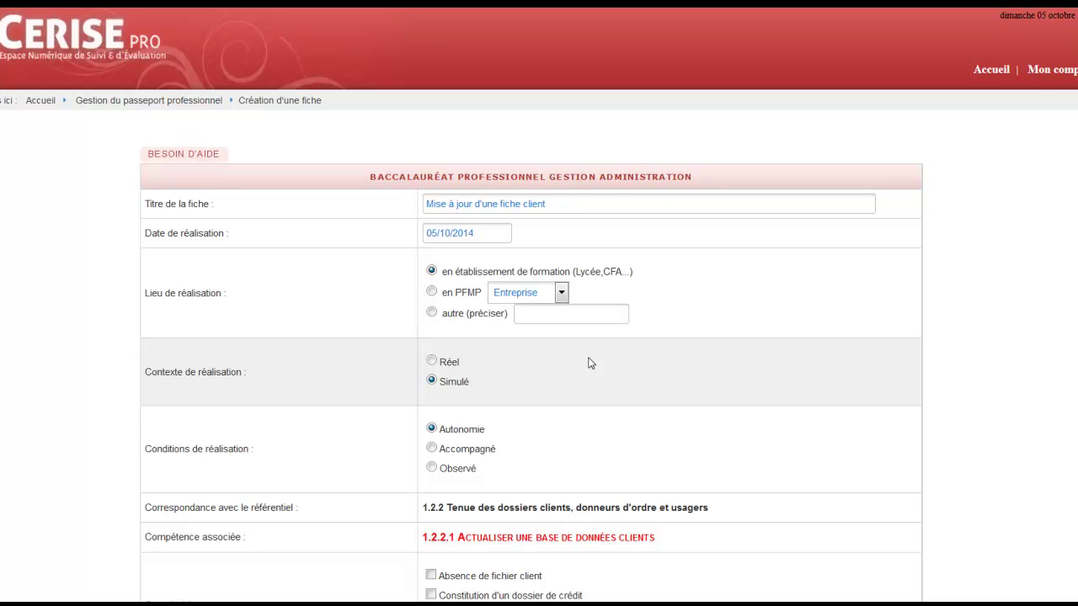
pyautogui.scroll(-4, 5, 501)
pyautogui.scroll(1, 329, 441)
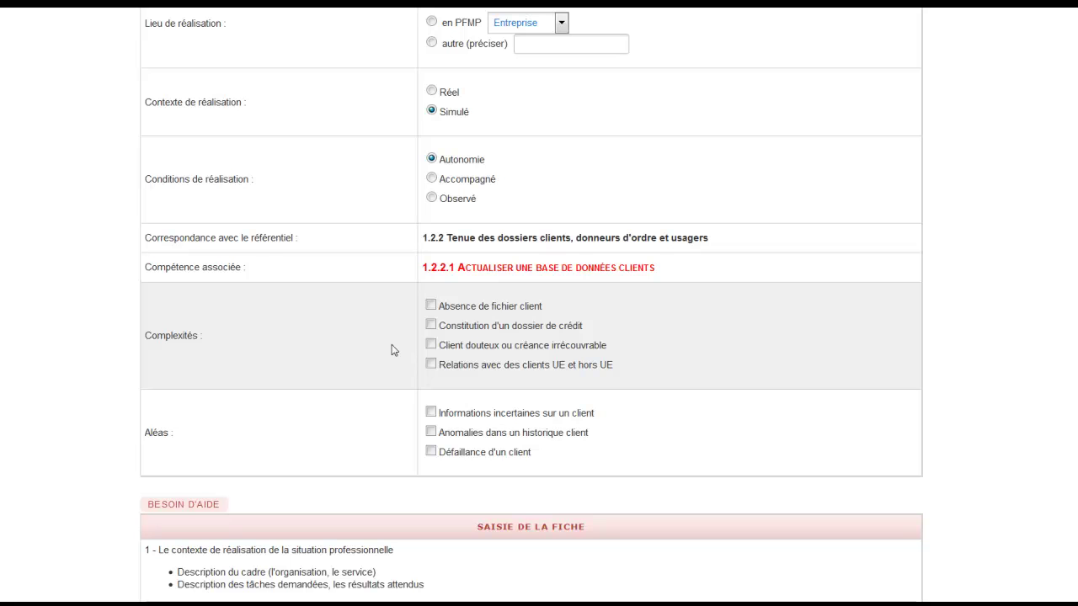
pyautogui.scroll(4, 311, 416)
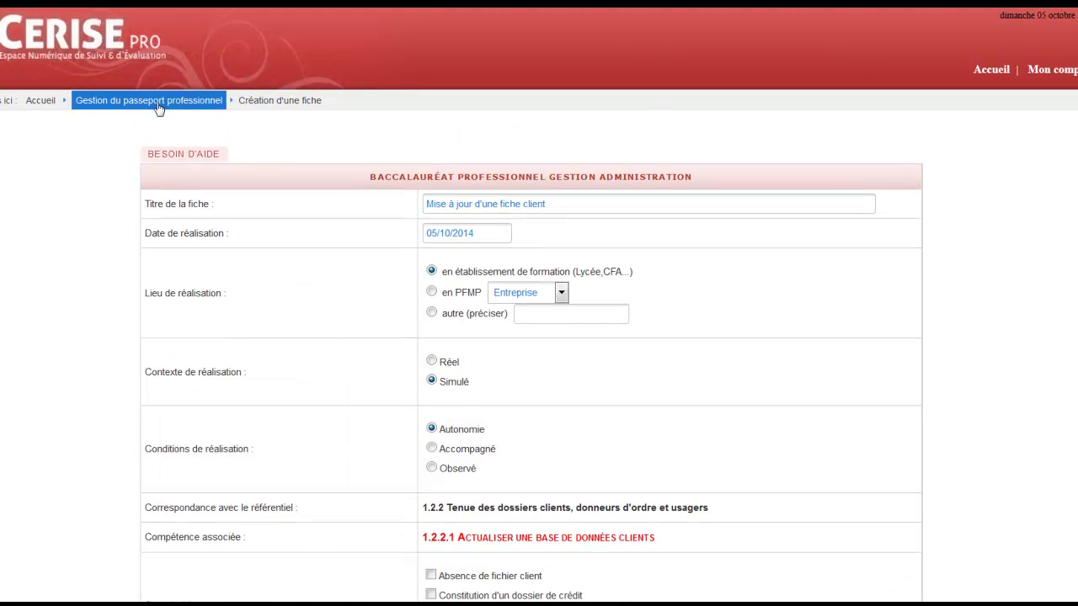
pyautogui.click(156, 102)
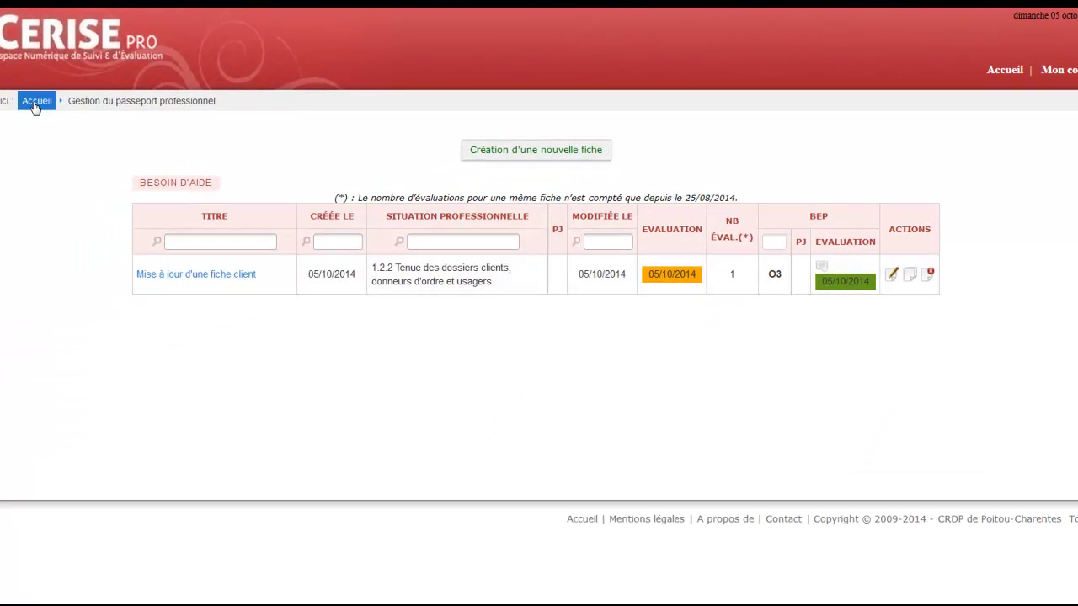
pyautogui.click(34, 103)
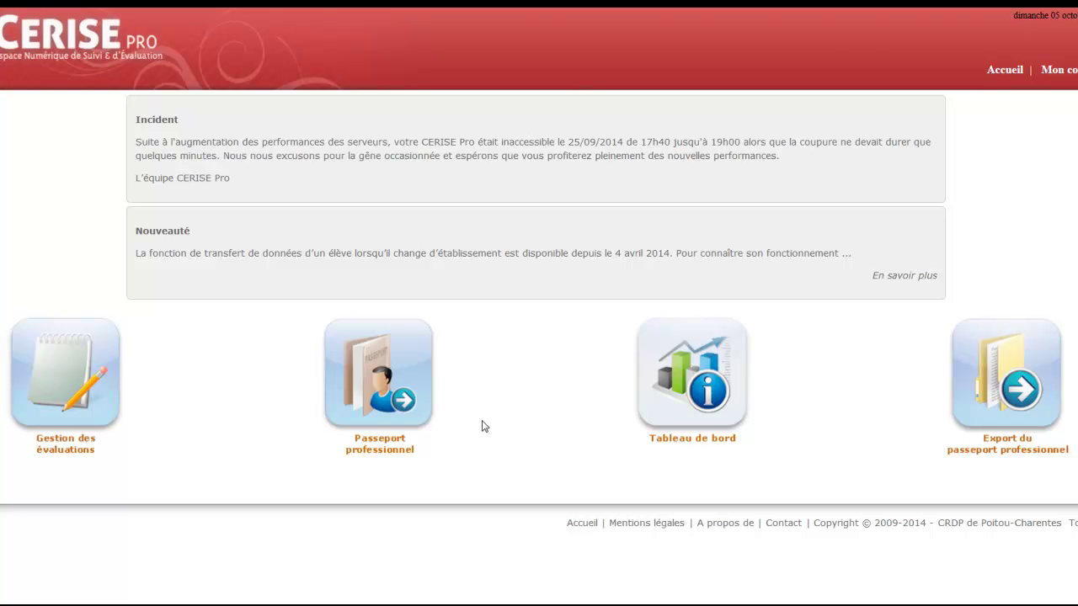
# Open the dashboard and examine the passport entries and evaluation for situation 1.2.2 Tenue des dossiers clients, donneurs d'ordre et usagers
pyautogui.click(683, 369)
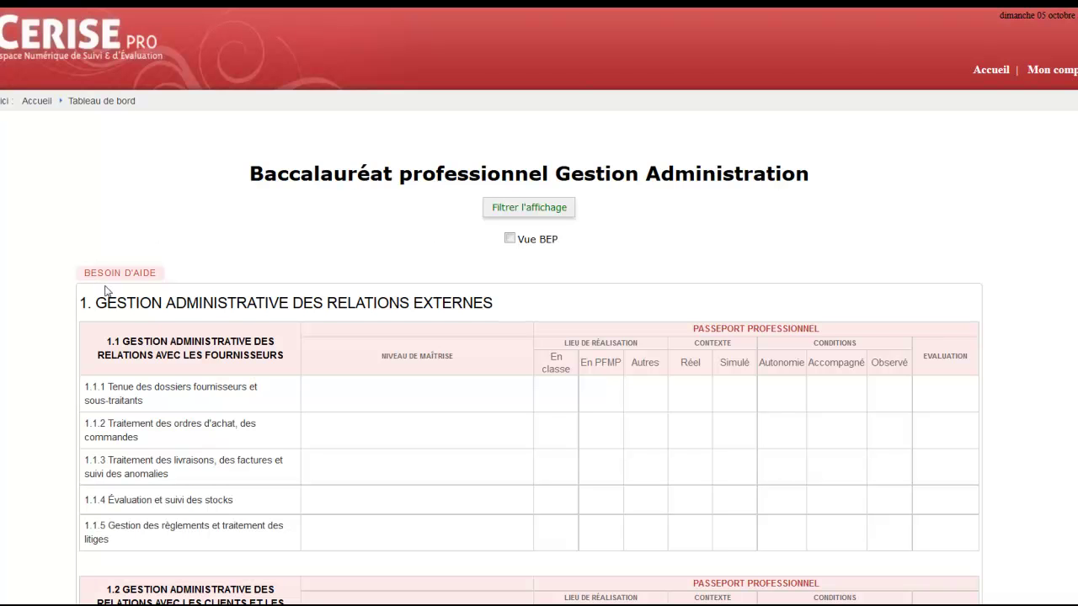
pyautogui.scroll(-2, 145, 290)
pyautogui.scroll(-1, 151, 284)
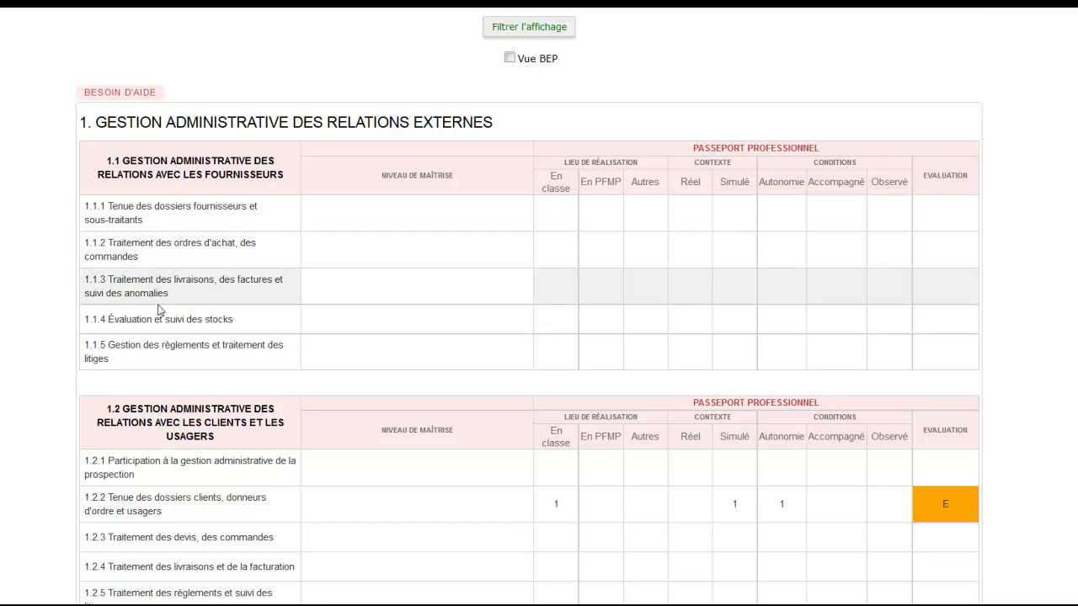
pyautogui.scroll(-5, 163, 295)
pyautogui.scroll(2, 255, 313)
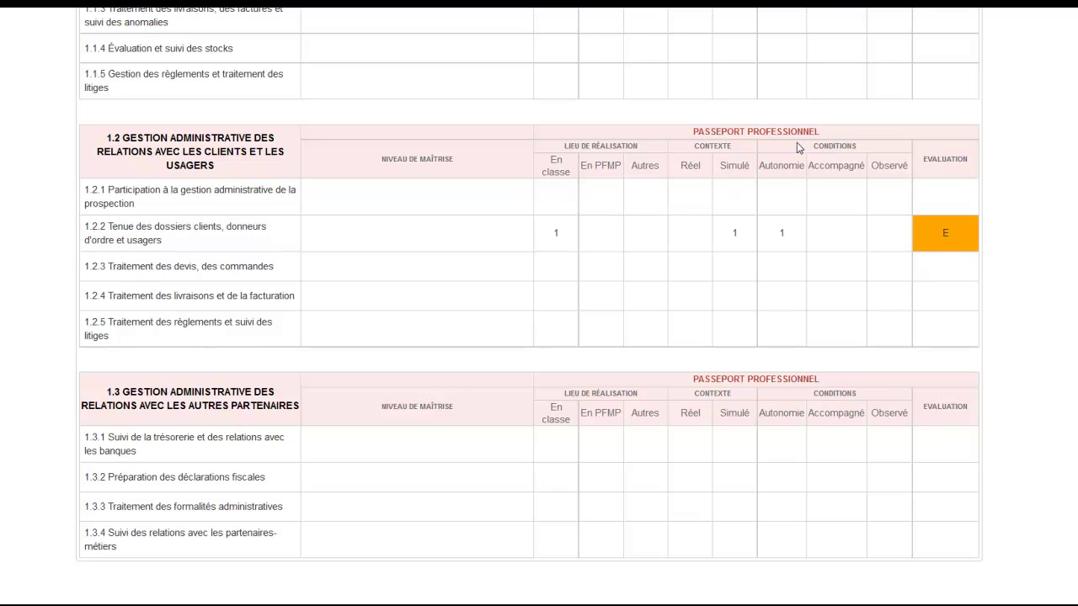
pyautogui.moveTo(947, 232)
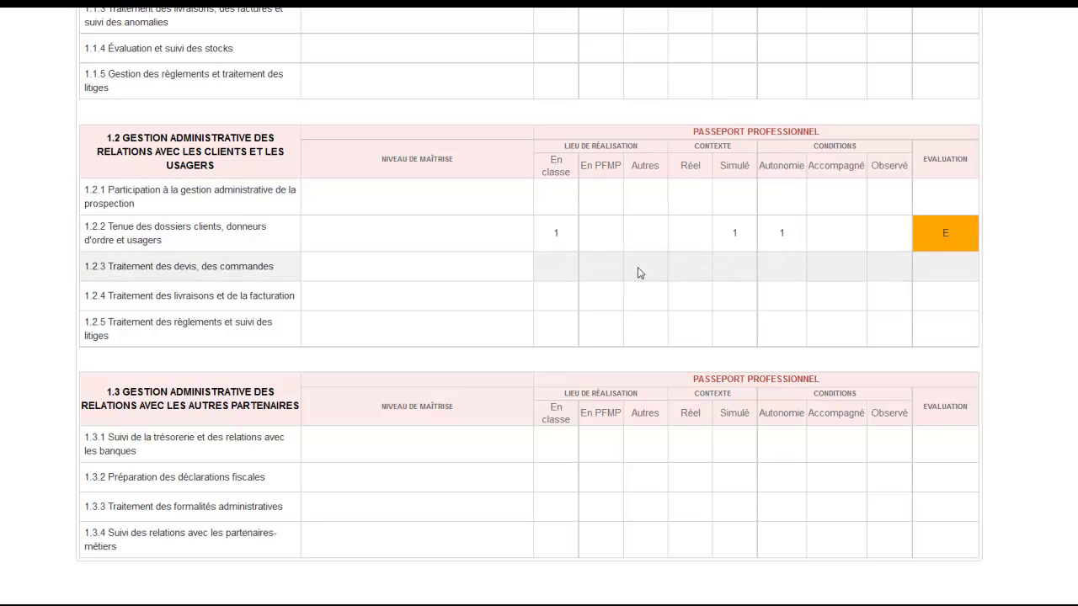
pyautogui.scroll(-2, 327, 383)
pyautogui.scroll(8, 325, 303)
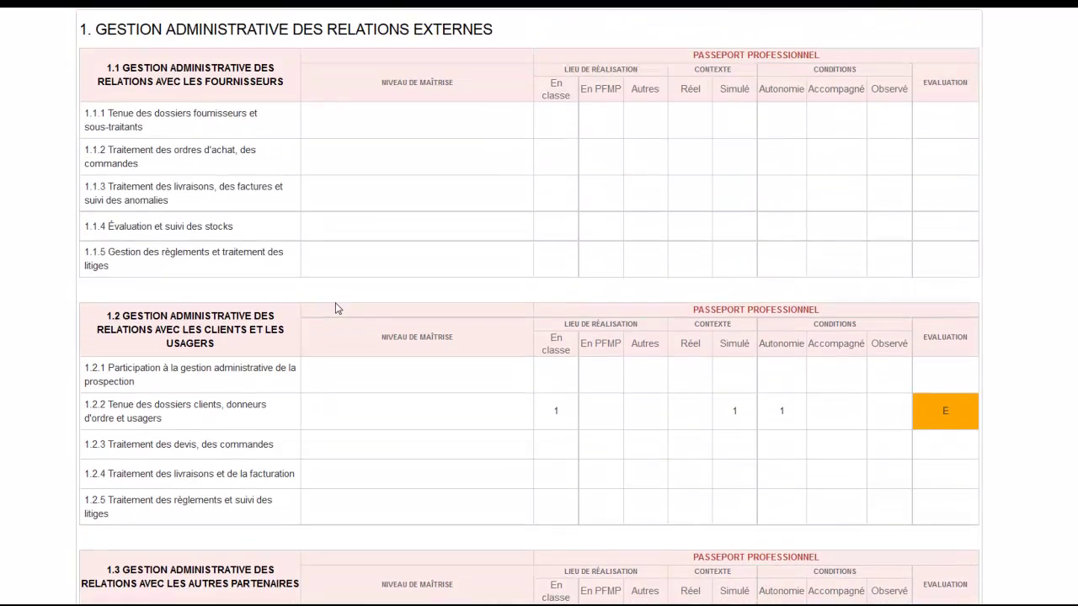
# Show the dashboard in BEP view, examine the evaluation of activity O3 - Mise à jour et rangement des dossiers, and return home
pyautogui.click(509, 239)
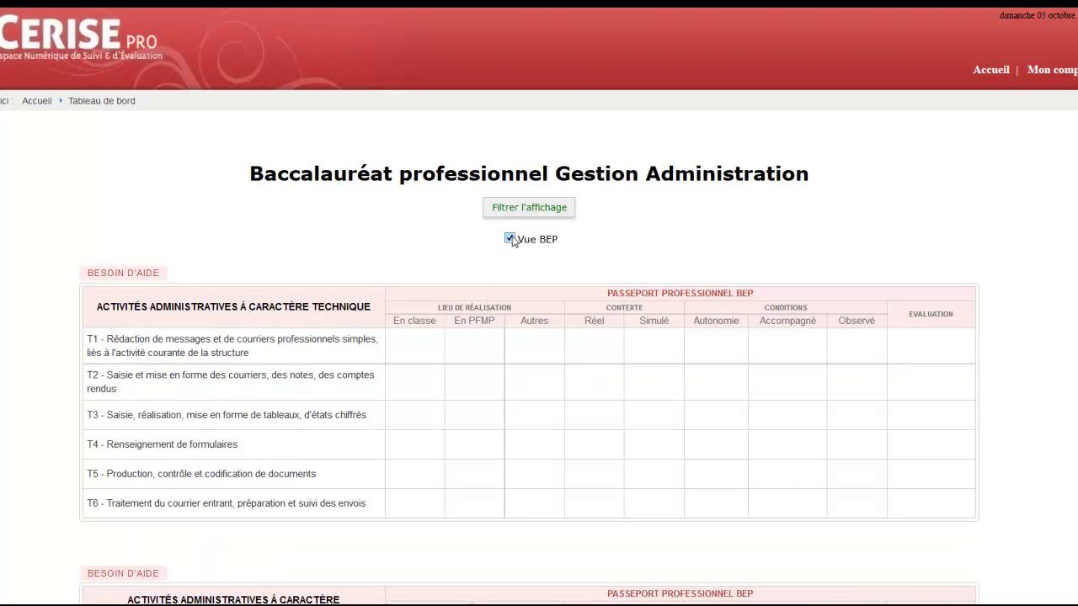
pyautogui.scroll(-4, 556, 308)
pyautogui.scroll(-1, 564, 311)
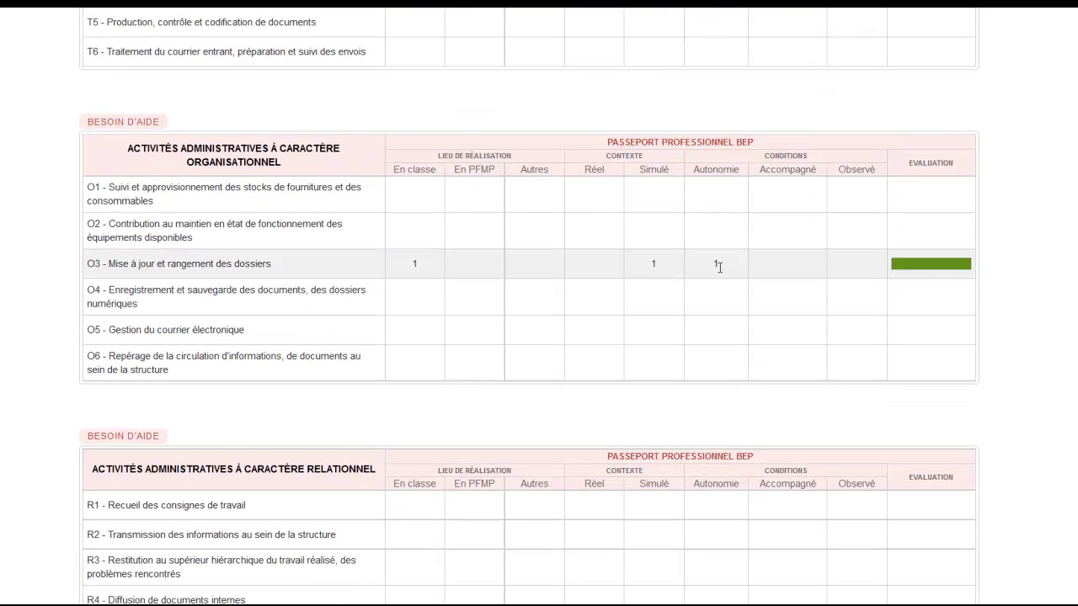
pyautogui.moveTo(926, 266)
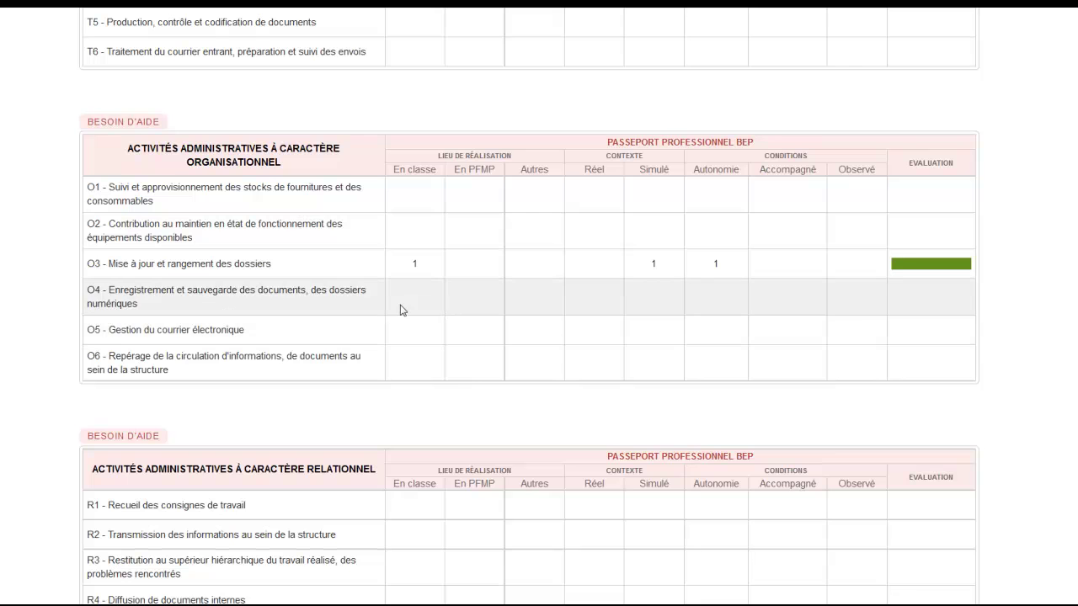
pyautogui.scroll(-2, 405, 313)
pyautogui.scroll(8, 413, 331)
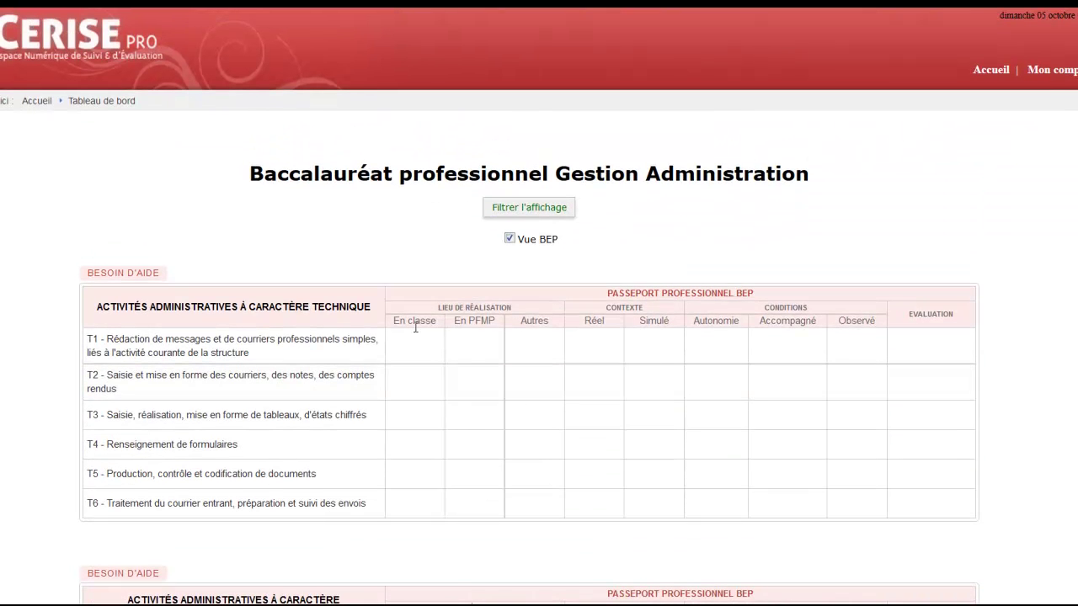
pyautogui.click(34, 101)
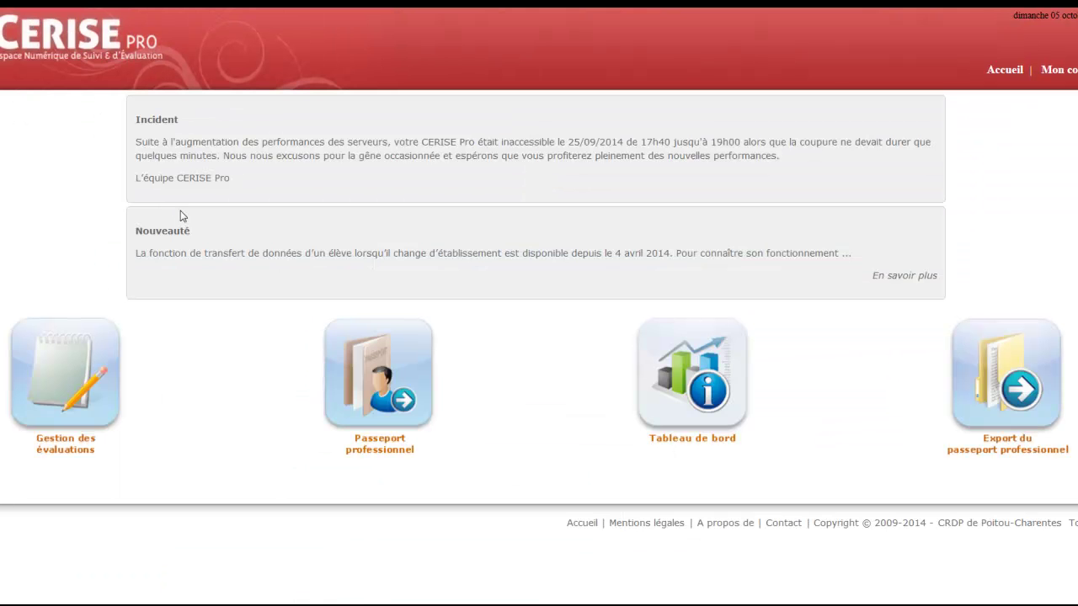